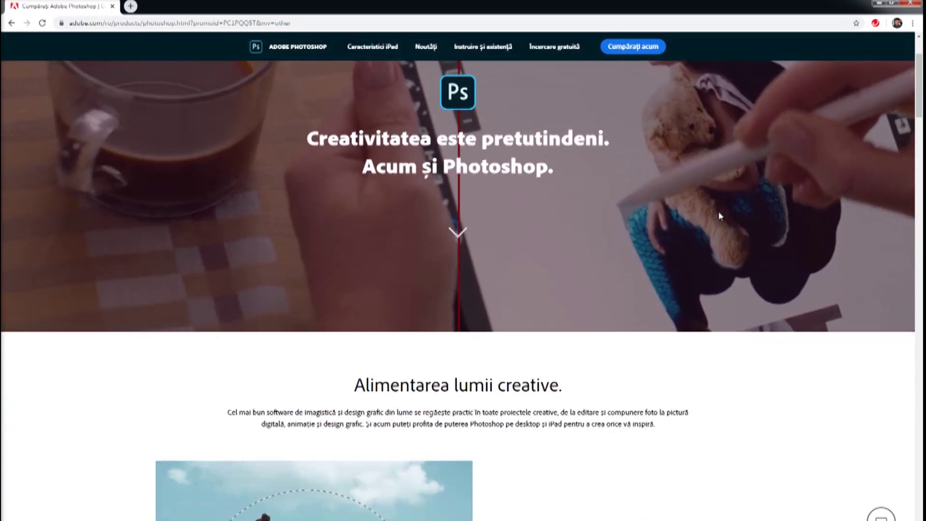
- Scroll down Adobe's Photoshop page in Chrome to the Photoshop for iPad section
scroll(719, 215, "down", 6)
scroll(718, 215, "down", 5)
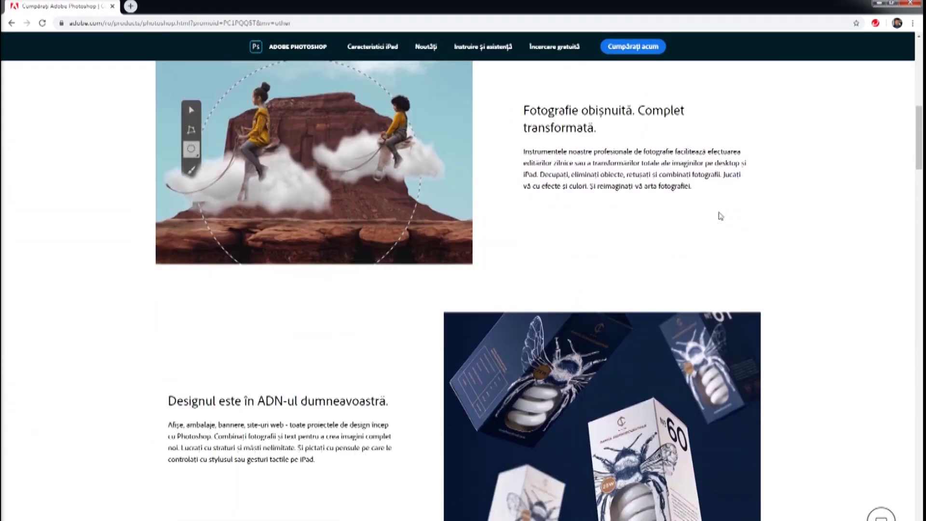
scroll(777, 216, "down", 1)
scroll(776, 216, "down", 2)
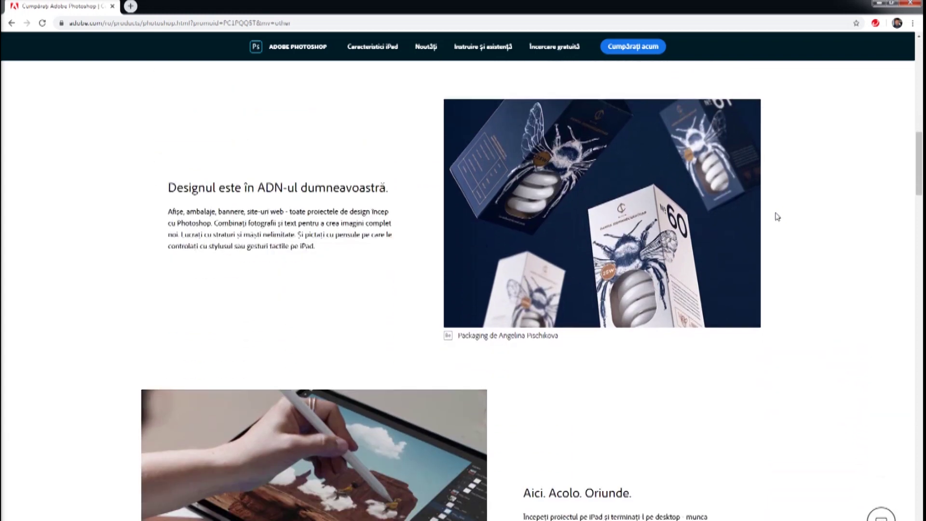
scroll(777, 217, "down", 4)
scroll(777, 216, "down", 2)
scroll(777, 217, "down", 1)
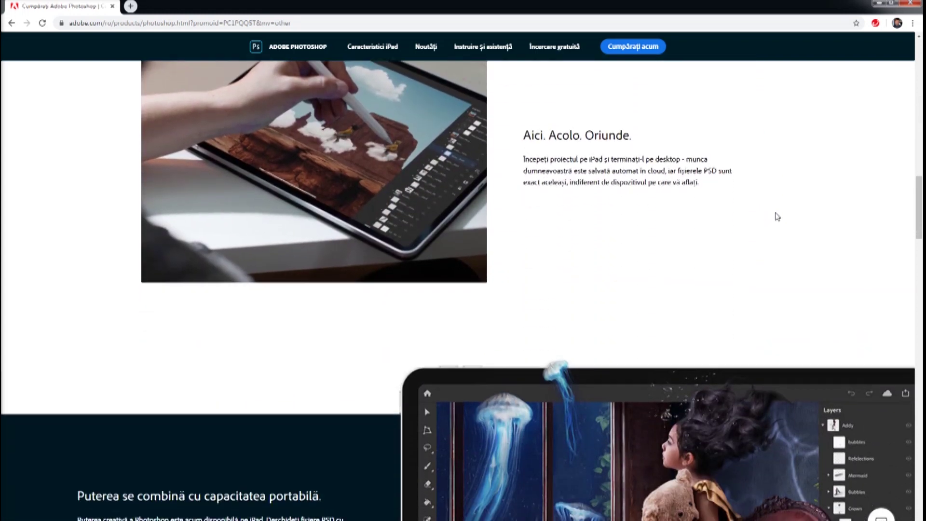
scroll(776, 217, "down", 3)
scroll(777, 217, "down", 1)
scroll(777, 217, "down", 1)
scroll(777, 217, "down", 1)
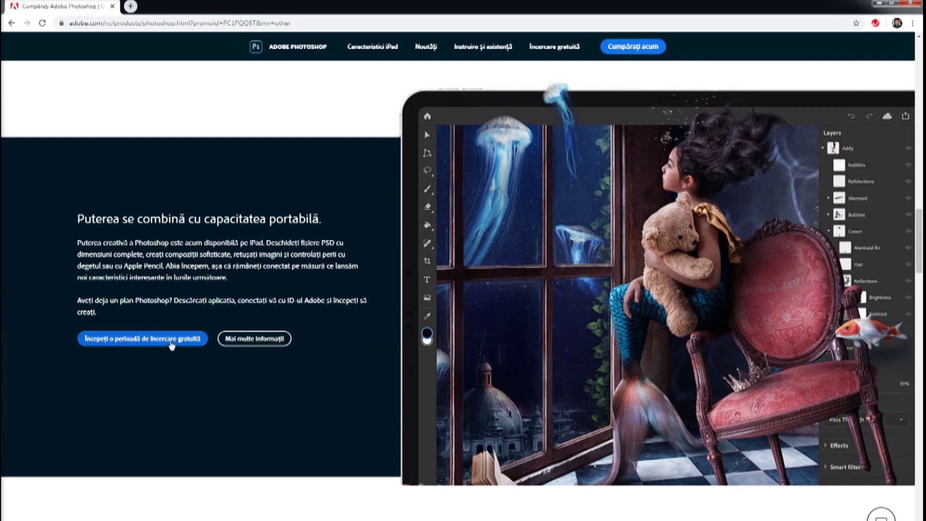
scroll(280, 370, "down", 2)
scroll(280, 370, "down", 3)
scroll(75, 296, "down", 2)
scroll(76, 296, "down", 1)
scroll(75, 296, "down", 3)
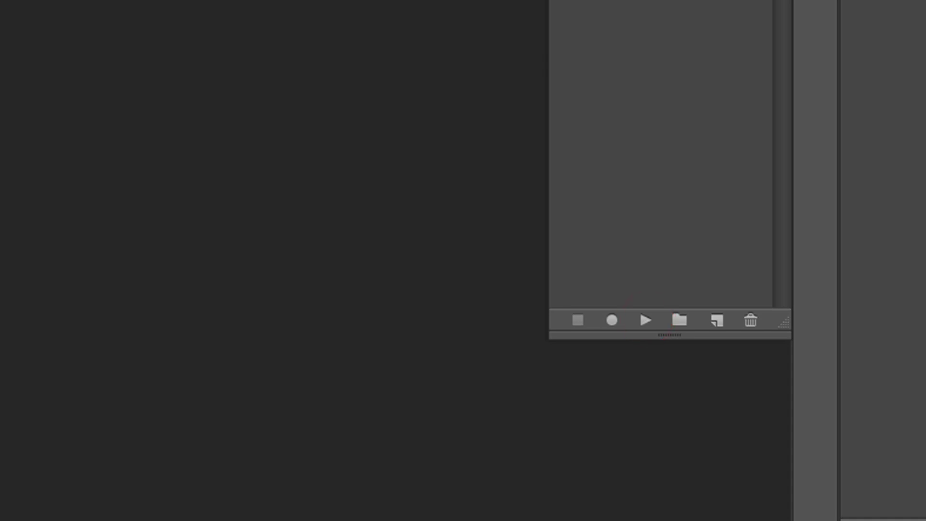
- Play the Carousel action to build the sliced ten-tile white strip with guides
left_click(728, 119)
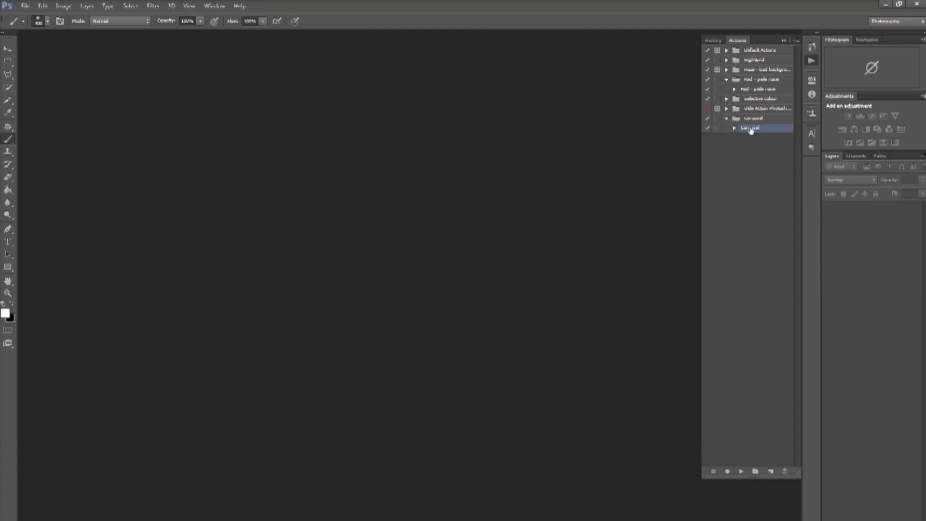
left_click(740, 472)
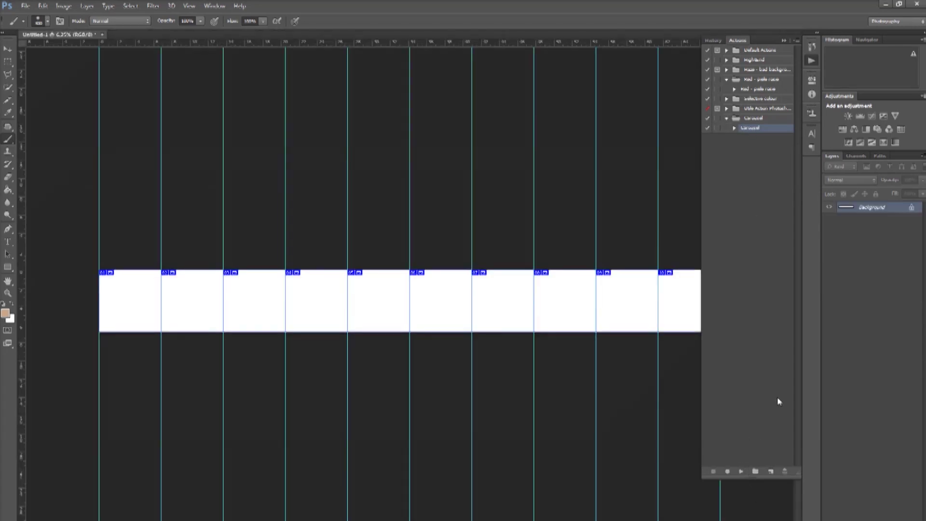
left_click(783, 40)
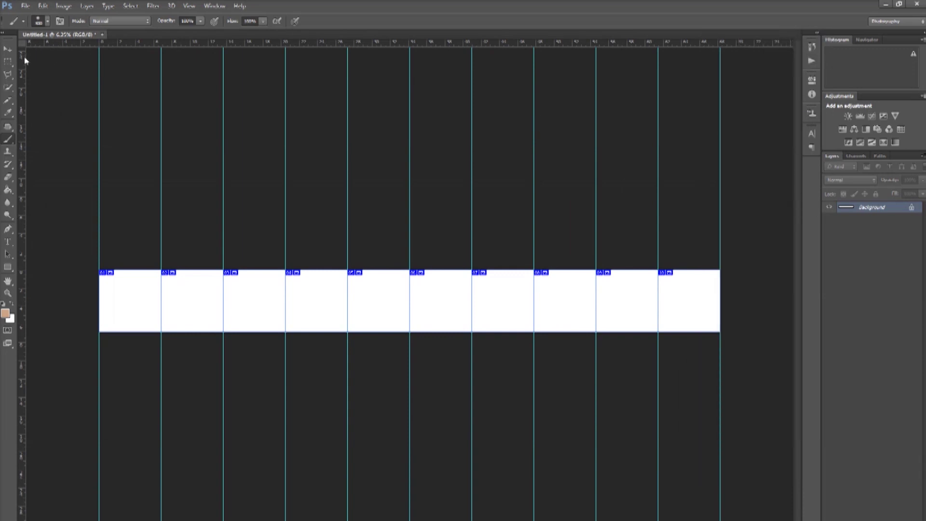
- Select the Move tool and choose all seven photos to open
left_click(7, 48)
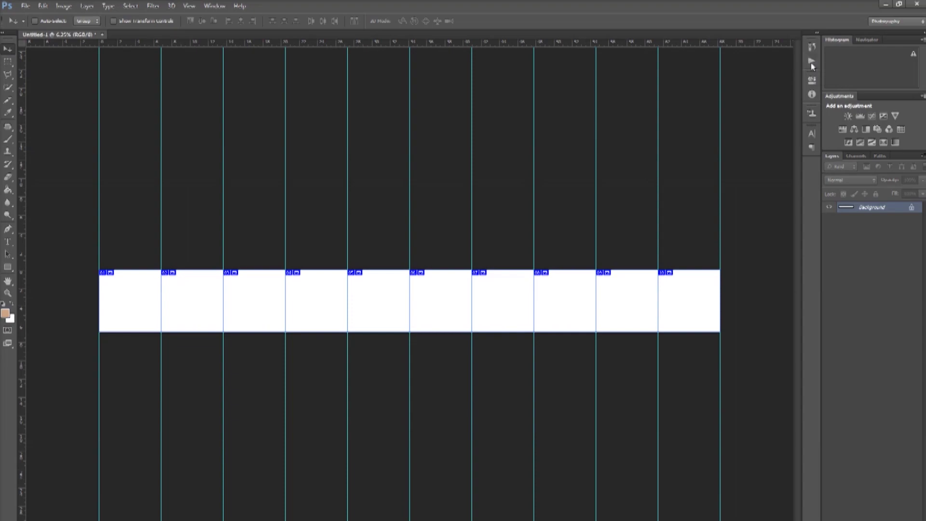
key("ctrl+o")
left_click_drag(541, 140, 137, 68)
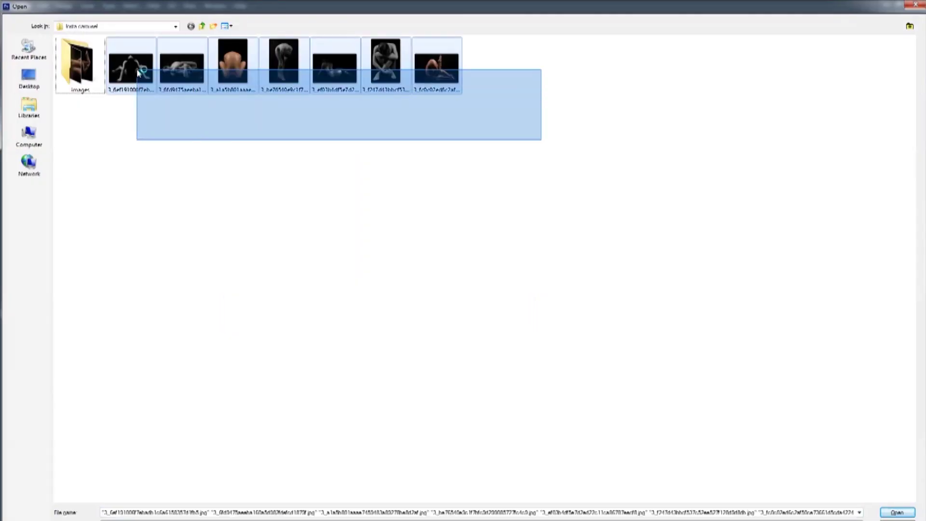
- Open the seven selected photos as documents and go back to the Untitled-1 grid
left_click(896, 513)
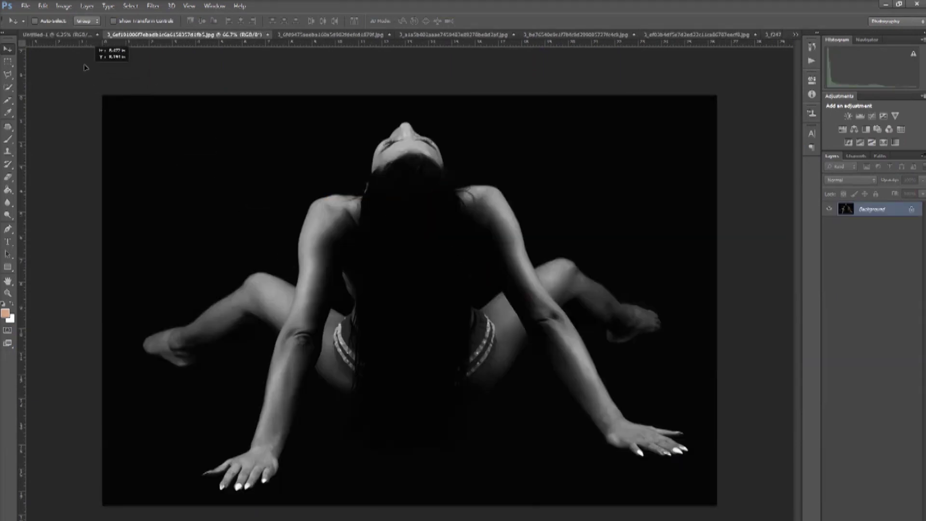
left_click(73, 39)
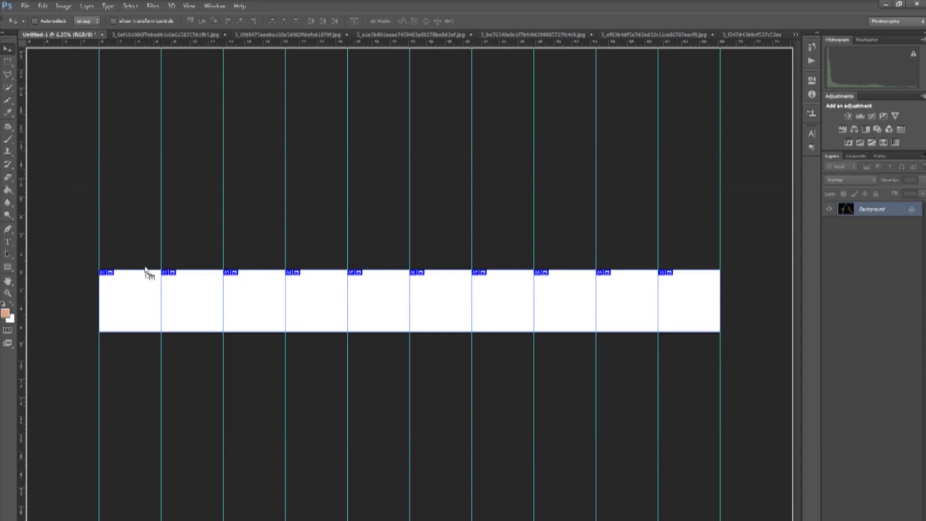
- Paste the first photo and scale it to fill the strip's first tiles
key("ctrl+v")
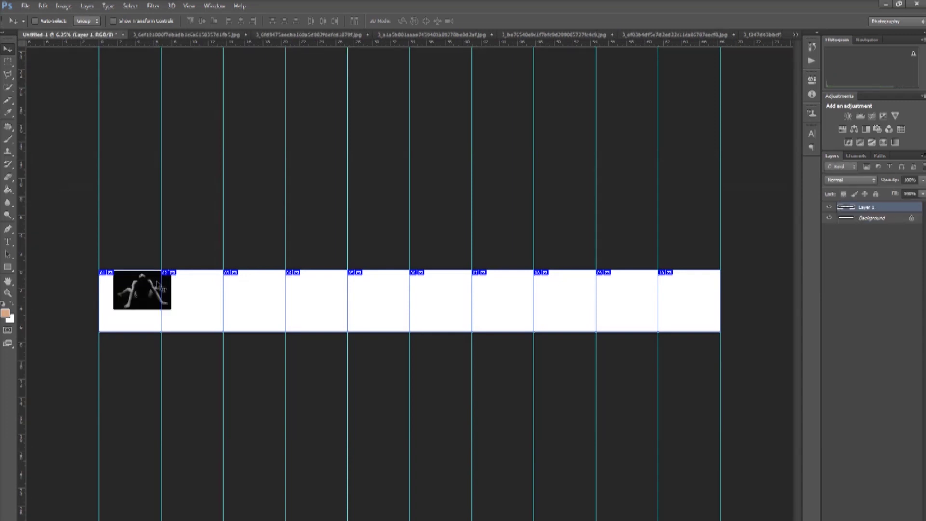
key("ctrl+t")
left_click_drag(148, 302, 133, 327)
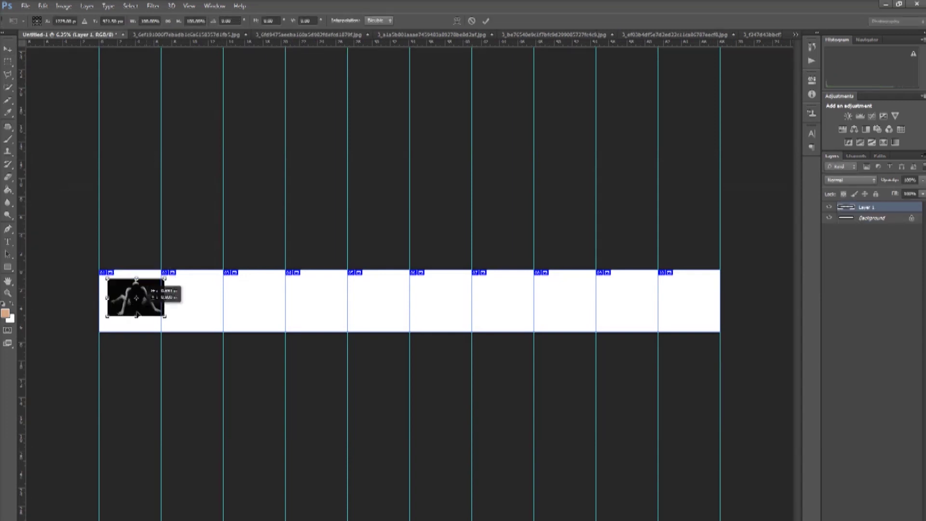
left_click_drag(156, 293, 181, 259)
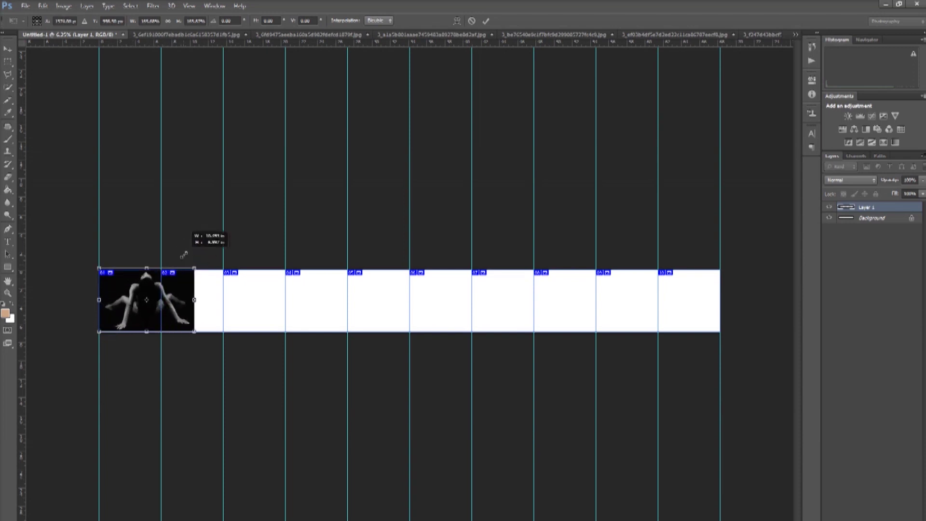
left_click_drag(181, 259, 181, 255)
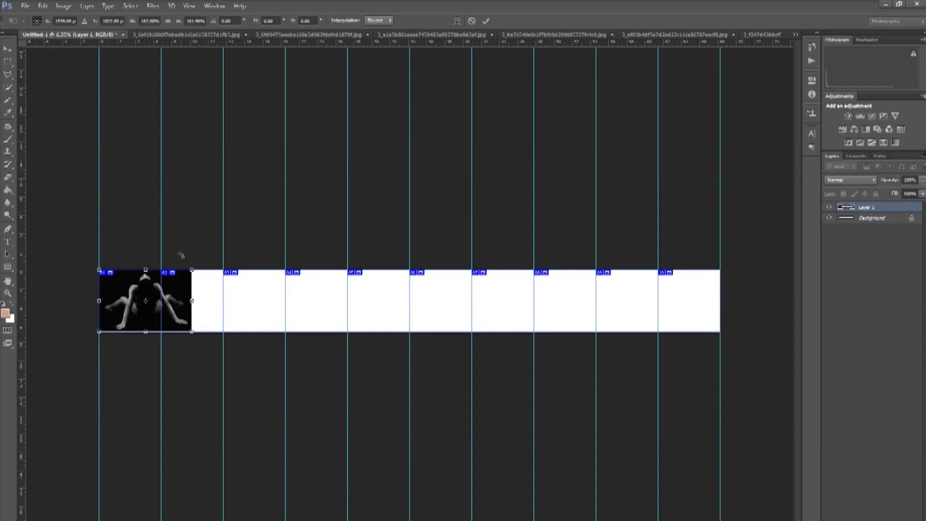
- Confirm the first photo, close its source, and place and transform the second photo
key("Return")
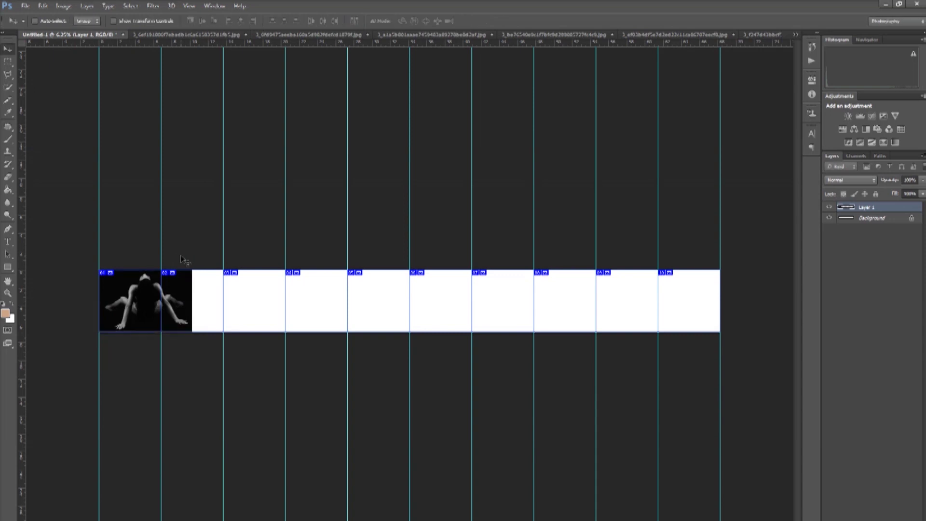
left_click(191, 34)
left_click(267, 35)
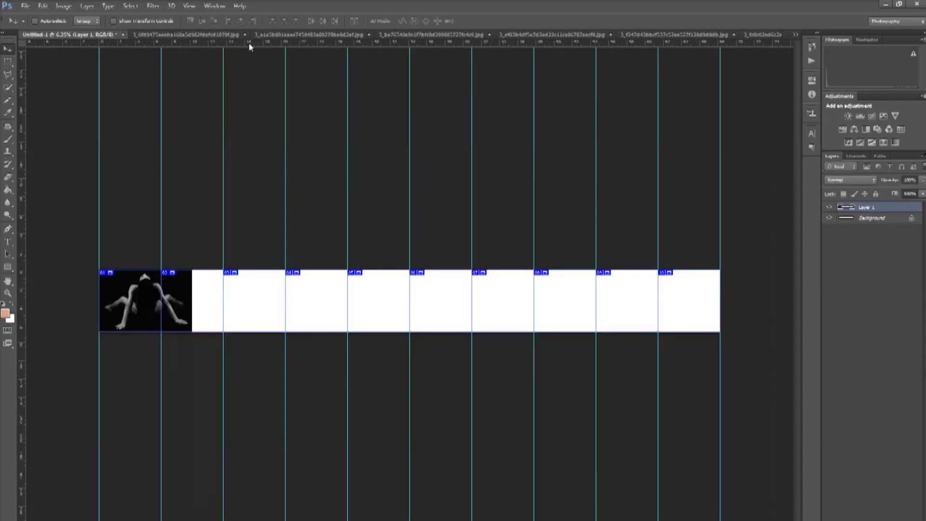
left_click(216, 34)
mouse_move(80, 36)
left_mouse_down()
mouse_move(227, 294)
mouse_move(286, 265)
left_mouse_up()
key("ctrl+t")
key("Return")
- Drag the third and fourth photos into their grid tiles, closing the used sources
left_click(186, 34)
left_click(279, 34)
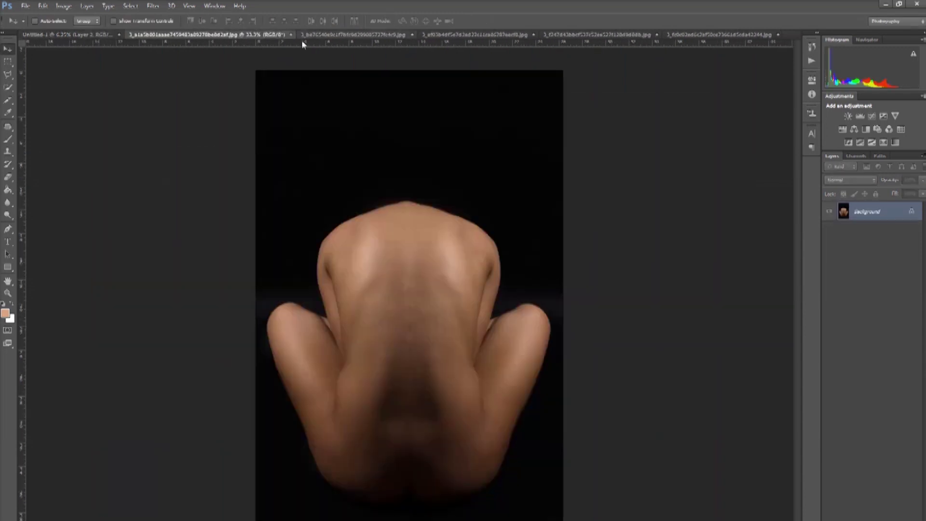
left_click_drag(302, 43, 227, 299)
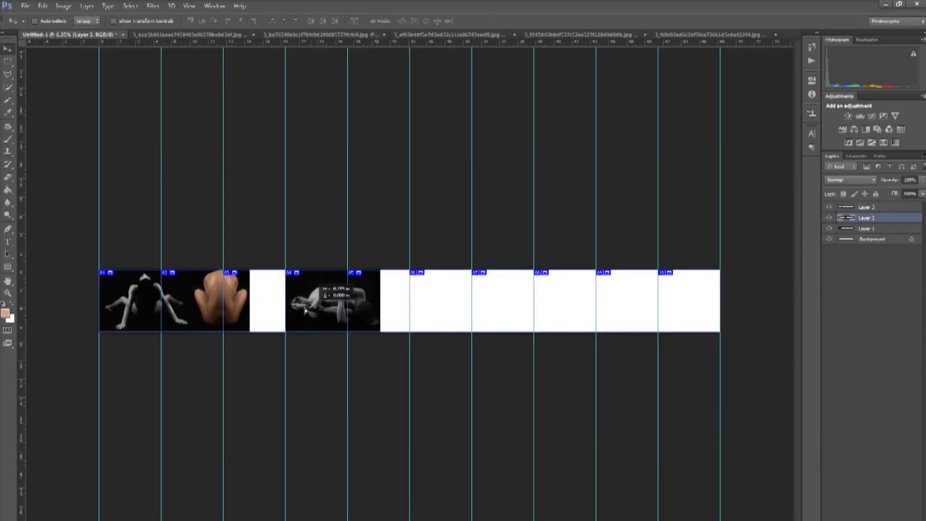
left_click_drag(305, 310, 270, 310)
left_click(188, 34)
left_click(253, 35)
- Place the fifth photo and shrink it to fit the fifth tile
mouse_move(410, 290)
left_mouse_down()
mouse_move(353, 306)
mouse_move(385, 304)
left_mouse_up()
key("ctrl+t")
left_click_drag(399, 191, 415, 285)
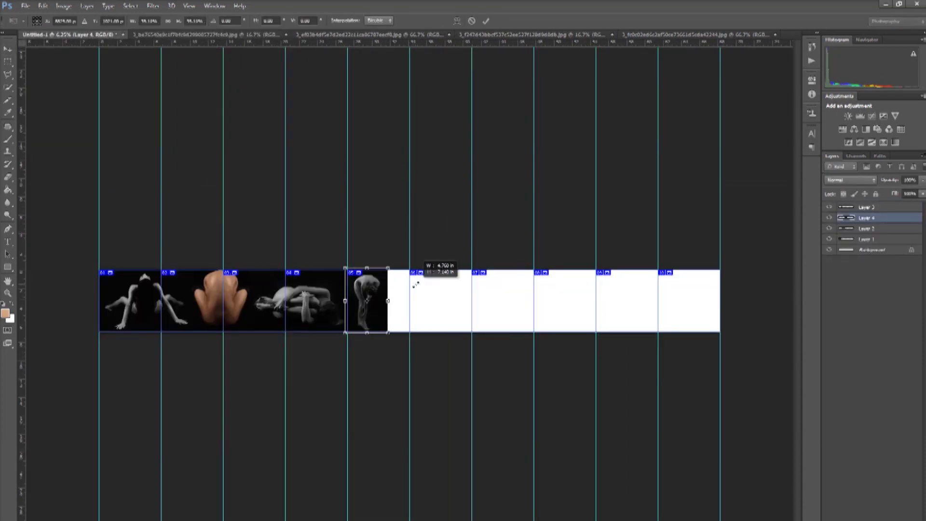
key("Return")
left_click(270, 35)
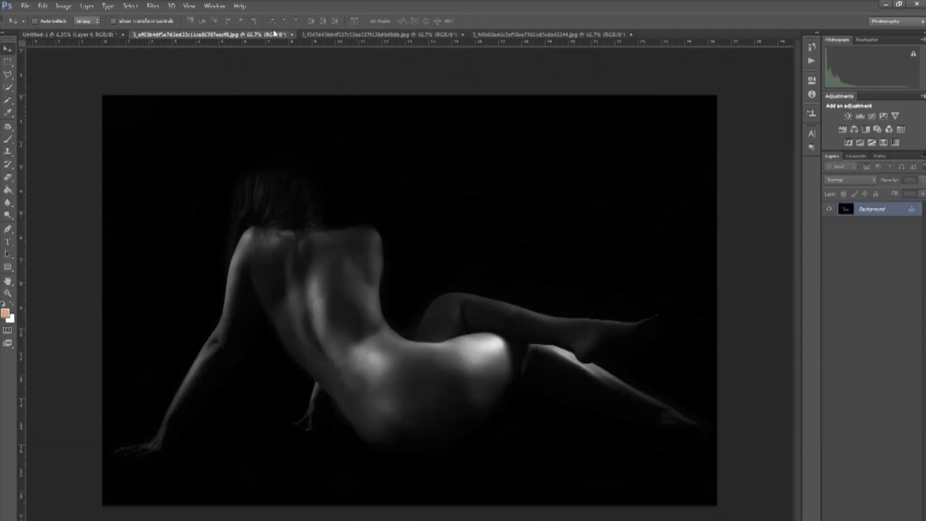
- Place the sixth photo into the sixth tile and confirm its size
mouse_move(179, 160)
left_mouse_down()
mouse_move(410, 304)
mouse_move(487, 256)
left_mouse_up()
key("ctrl+t")
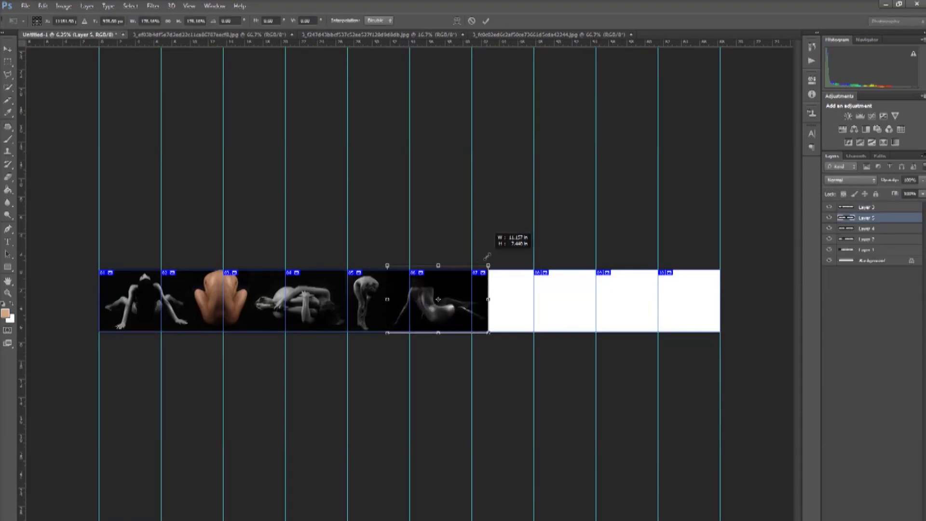
key("Return")
left_click(207, 34)
left_click(291, 34)
left_click(212, 34)
- Place the seventh photo, scale it down and move it into cell 7
left_click_drag(290, 241, 508, 295)
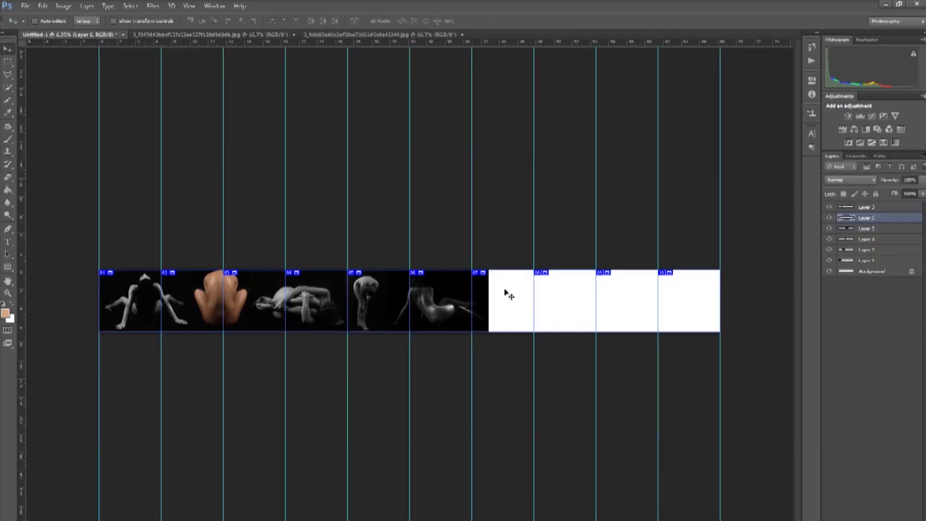
key("ctrl+t")
left_click_drag(587, 425, 523, 332)
left_click_drag(479, 251, 477, 268)
key("Return")
left_click_drag(519, 306, 557, 287)
- Adjust the dark photo's width and zoom out to view the whole strip
scroll(533, 305, "up", 4)
key("ctrl+t")
key("Return")
scroll(476, 282, "down", 3)
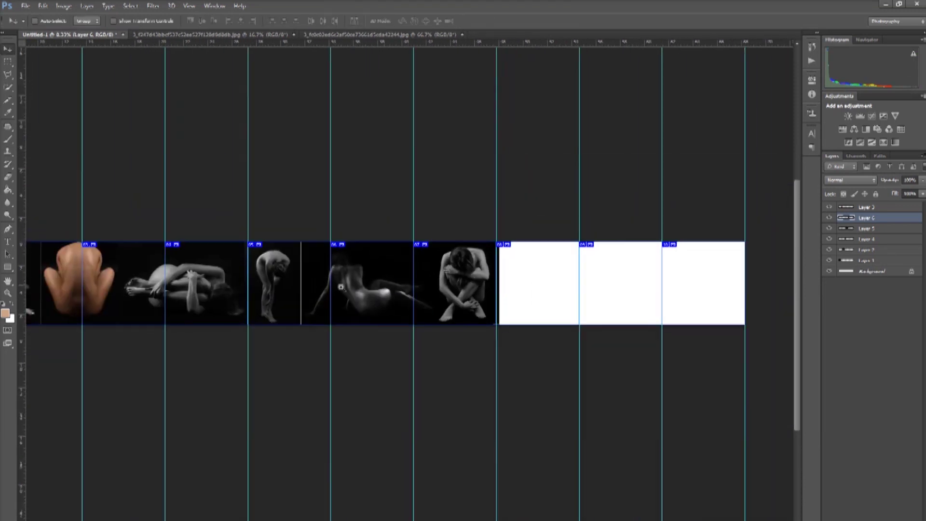
scroll(341, 287, "up", 3)
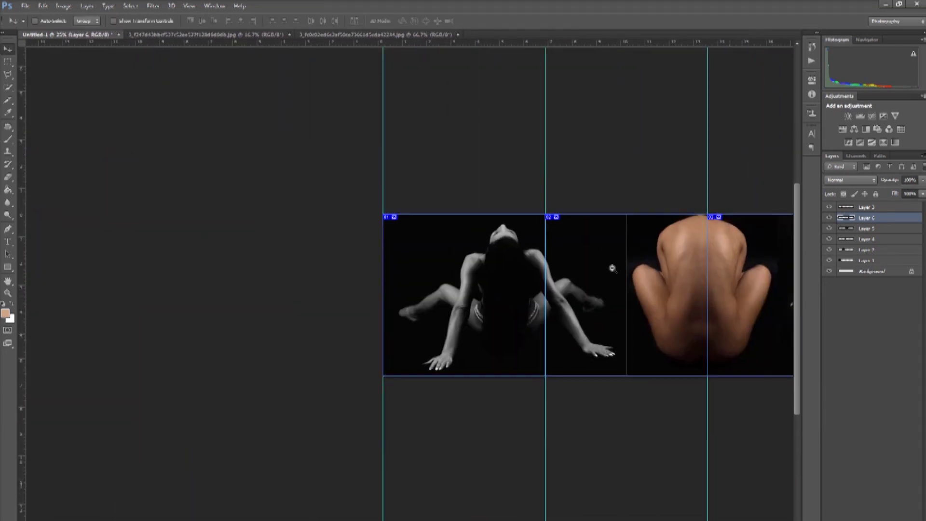
scroll(371, 177, "down", 3)
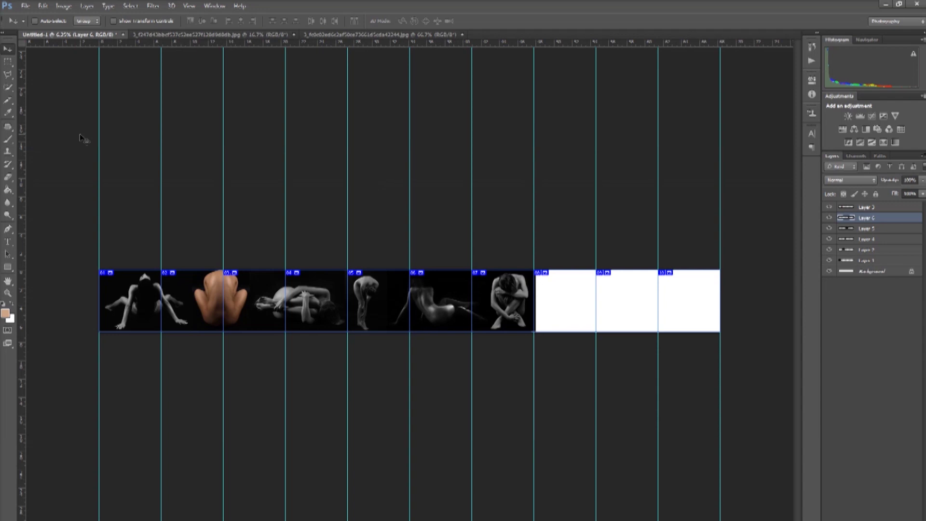
- Export via Save for Web as maximum-quality JPEG at quality 100
left_click(27, 6)
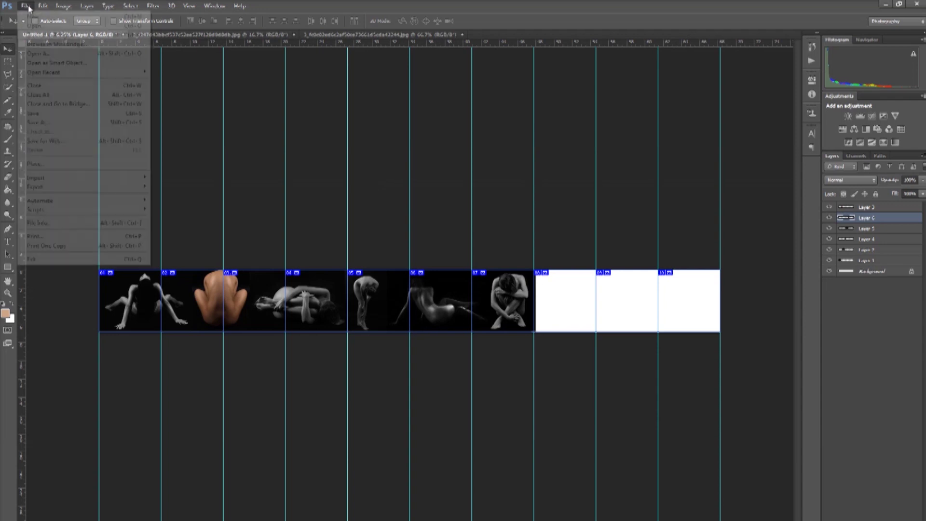
left_click(59, 141)
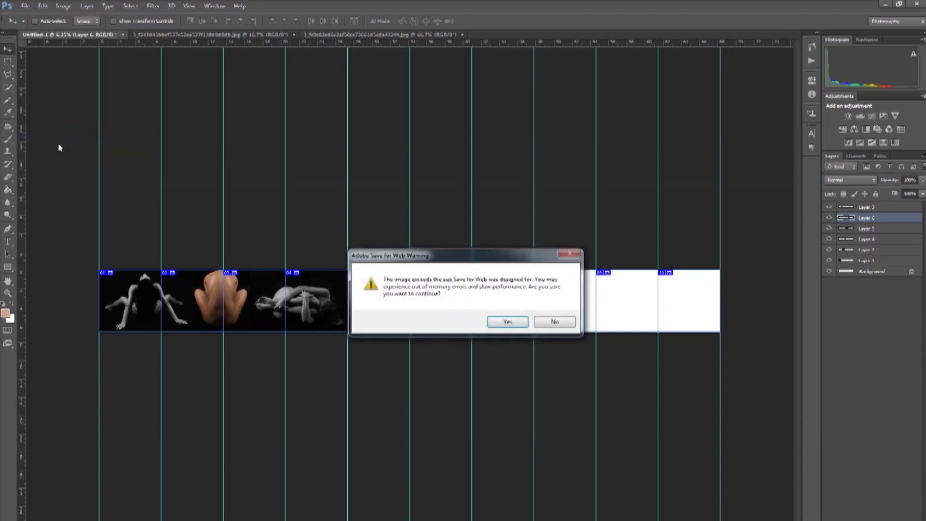
left_click(512, 322)
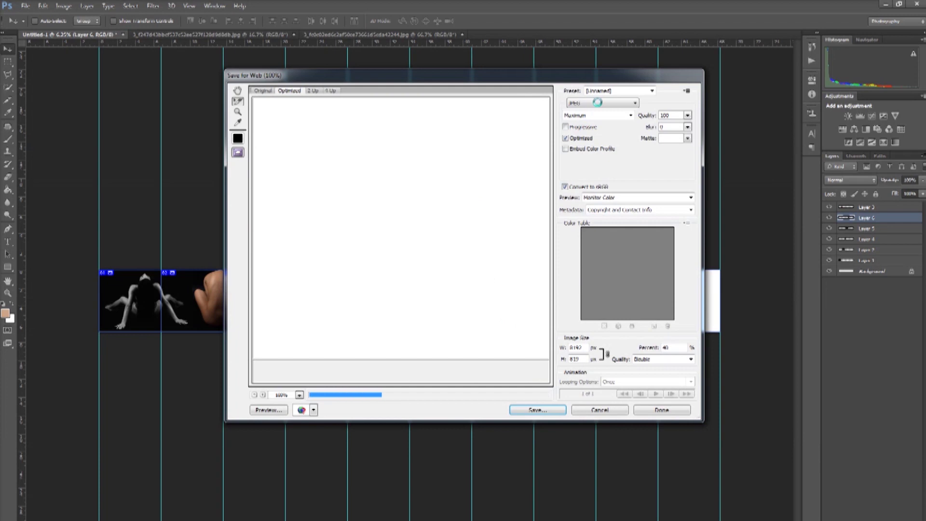
left_click(687, 116)
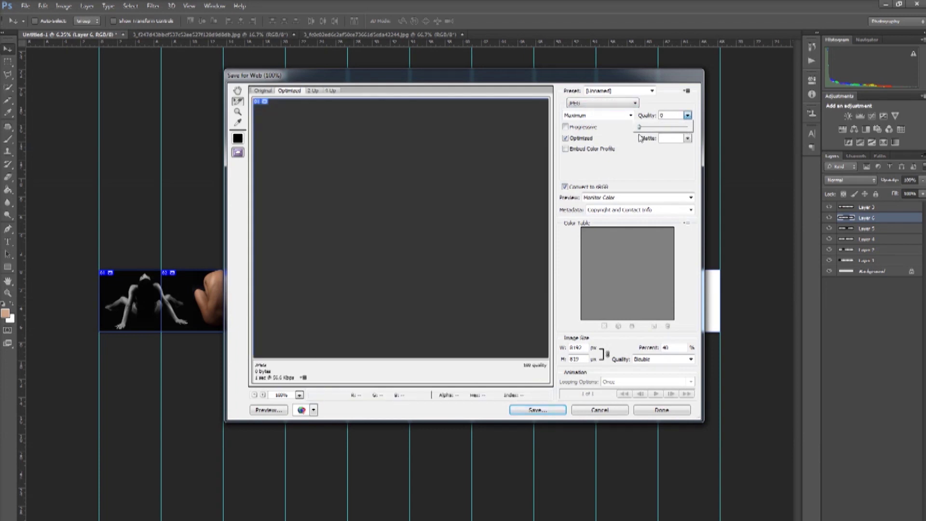
left_click(697, 136)
left_click(536, 410)
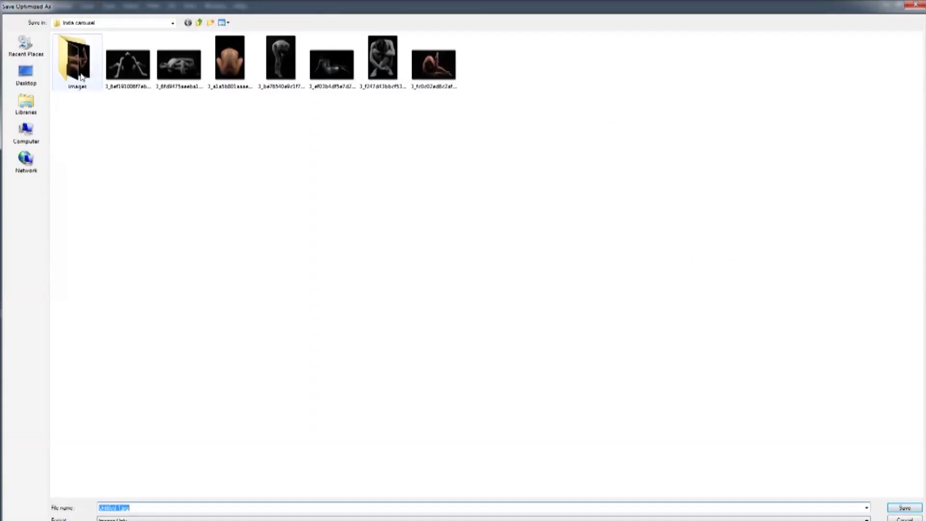
- Create a folder named Export, open it, and save the JPEG tiles there
right_click(317, 238)
mouse_move(340, 341)
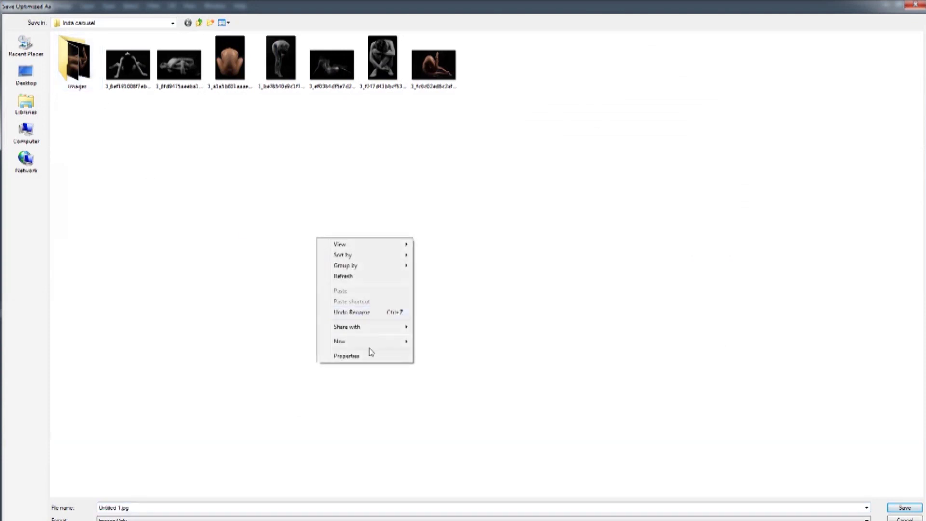
left_click(435, 341)
type("Export")
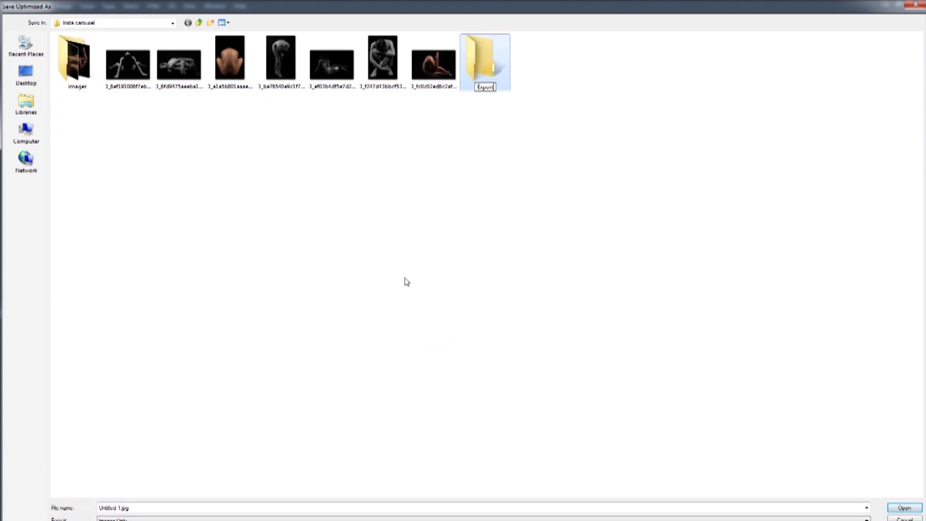
key("Return")
double_click(479, 71)
left_click(211, 507)
left_click(904, 508)
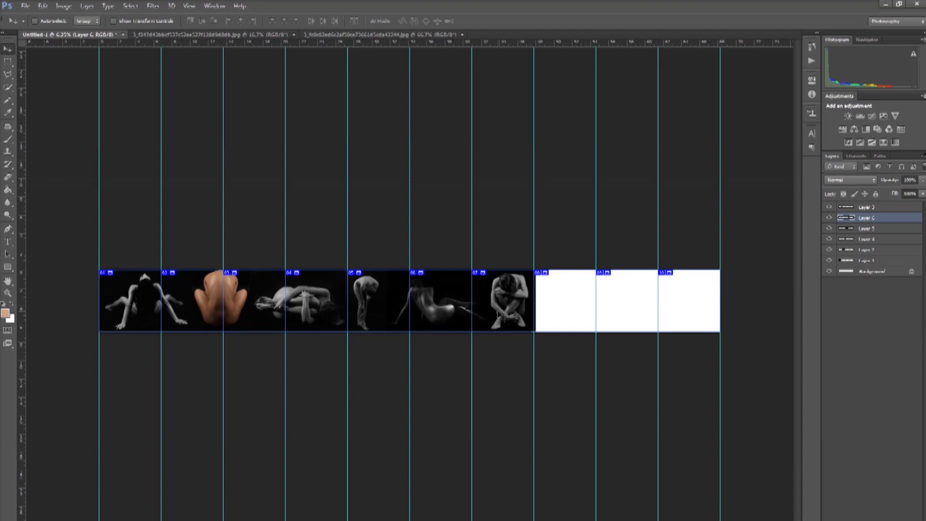
- Browse to Export > images, show extra large icons, and preview Untitled-1_01.jpg
key("ctrl+o")
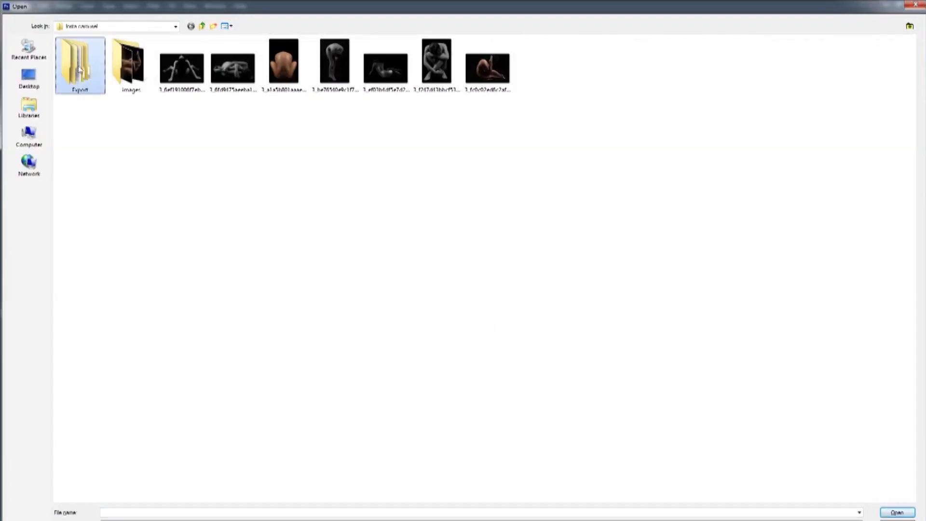
double_click(77, 68)
double_click(77, 51)
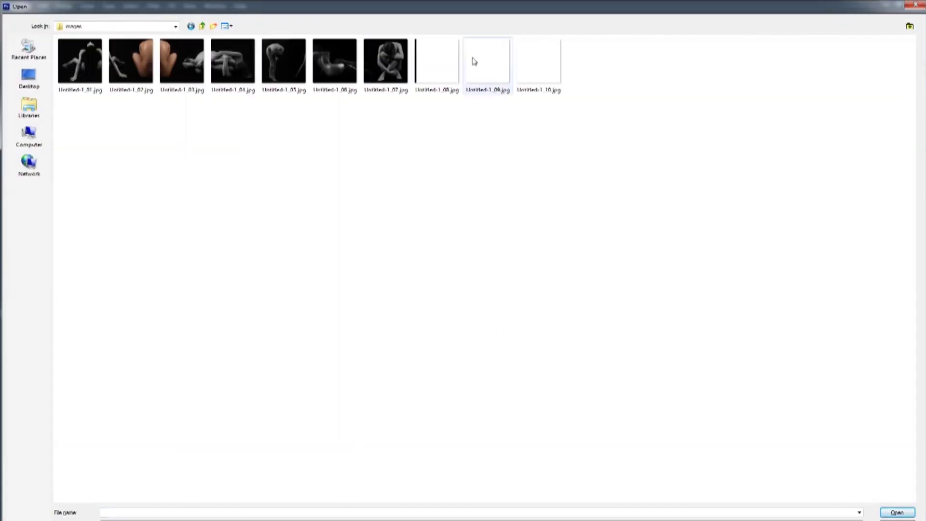
left_click(229, 28)
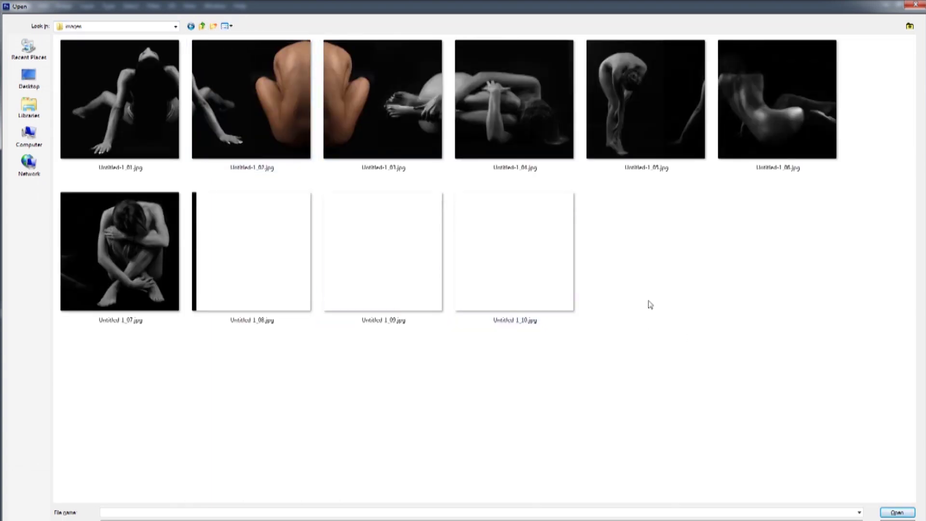
right_click(141, 118)
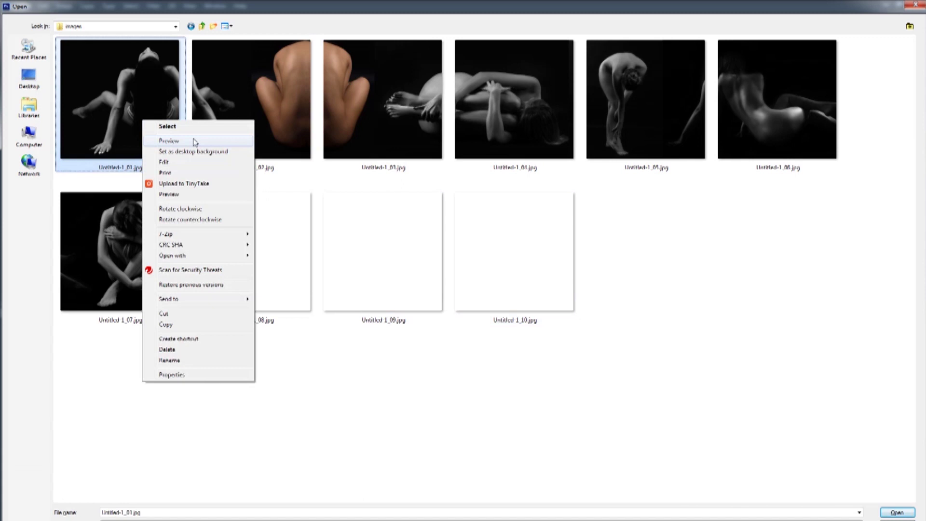
left_click(197, 142)
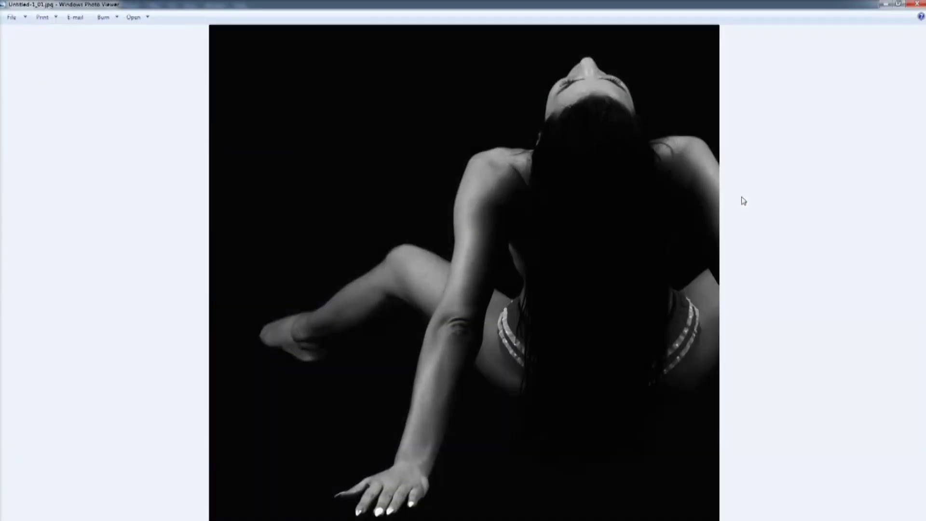
- Step through the exported tiles up to Untitled-1_08.jpg, then close Windows Photo Viewer
key("Right")
key("Right")
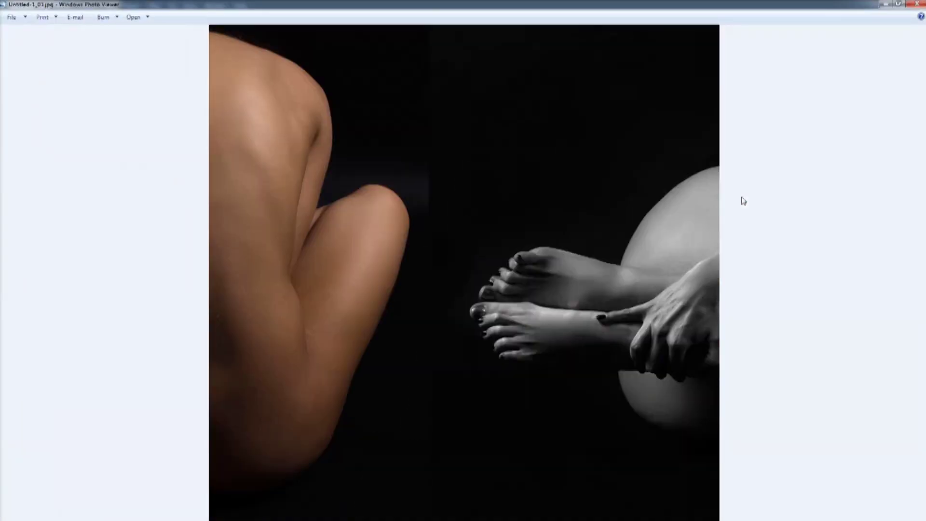
key("Right")
key("Right")
key("Right")
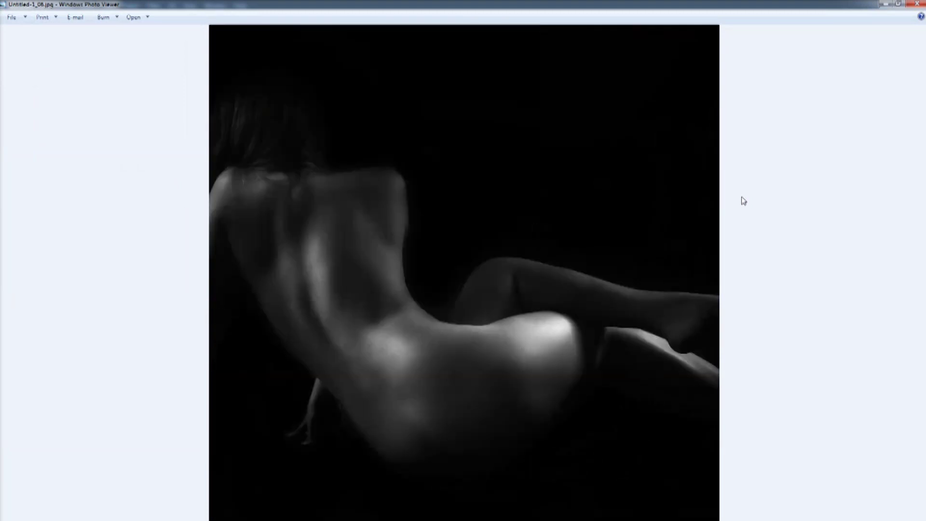
key("Right")
key("Right")
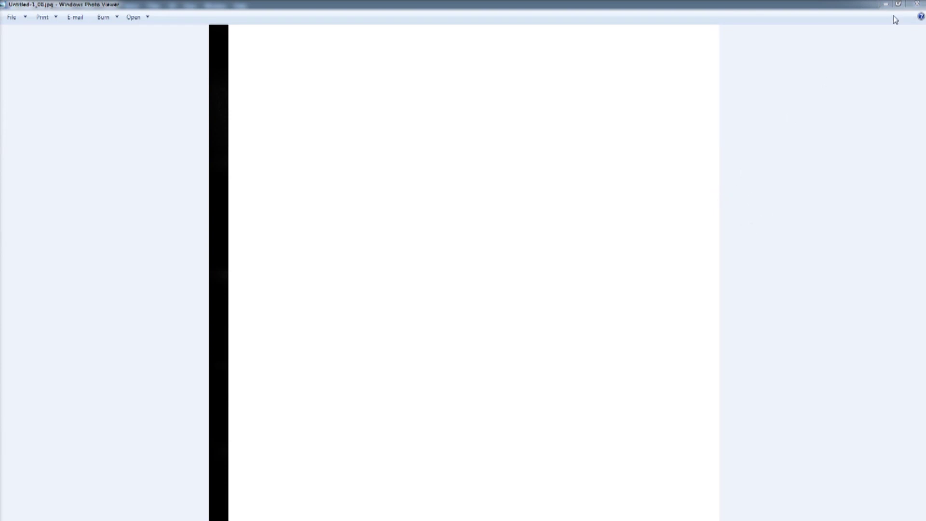
left_click(915, 6)
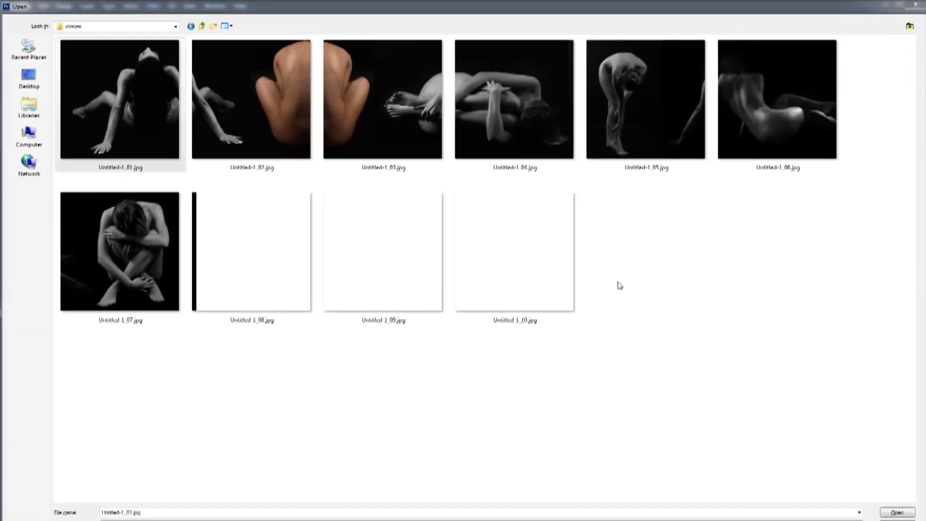
- Permanently delete the blank tiles Untitled-1_08, _09 and _10 from the images folder
left_click(500, 287, "ctrl")
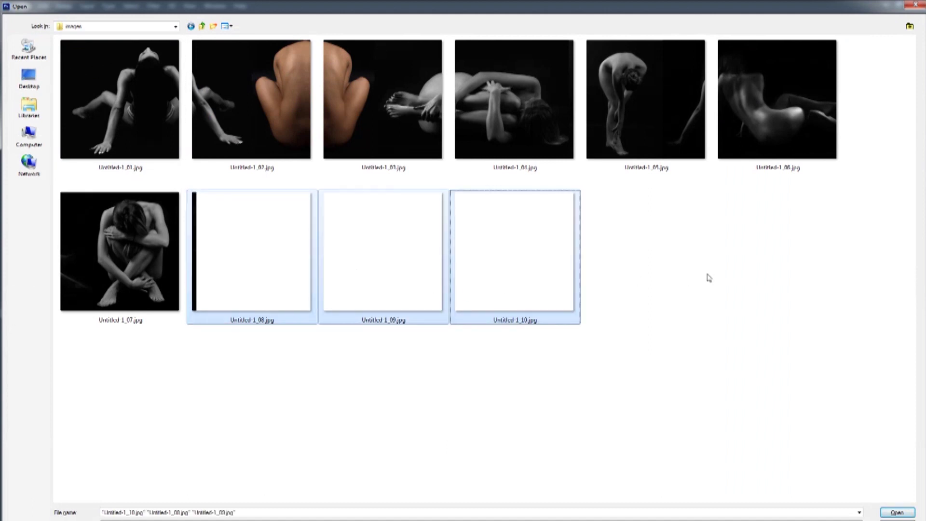
key("Delete")
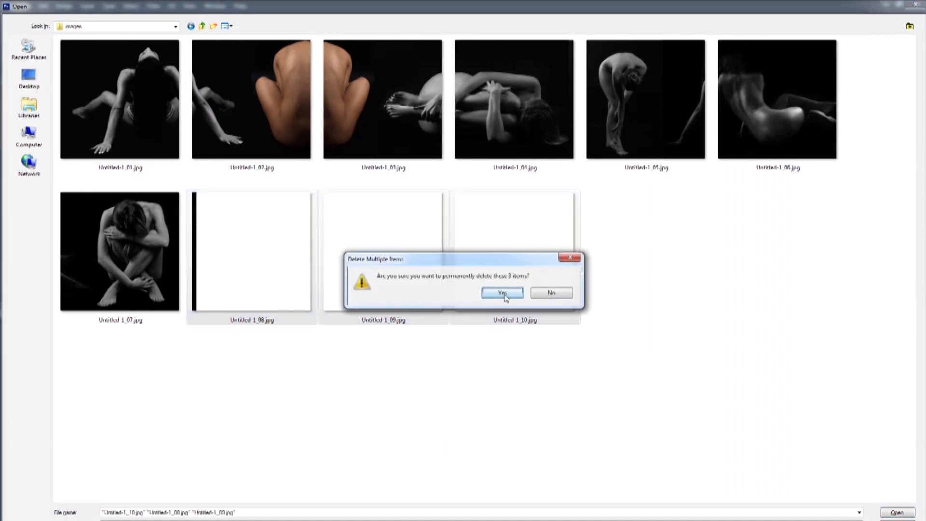
left_click(503, 293)
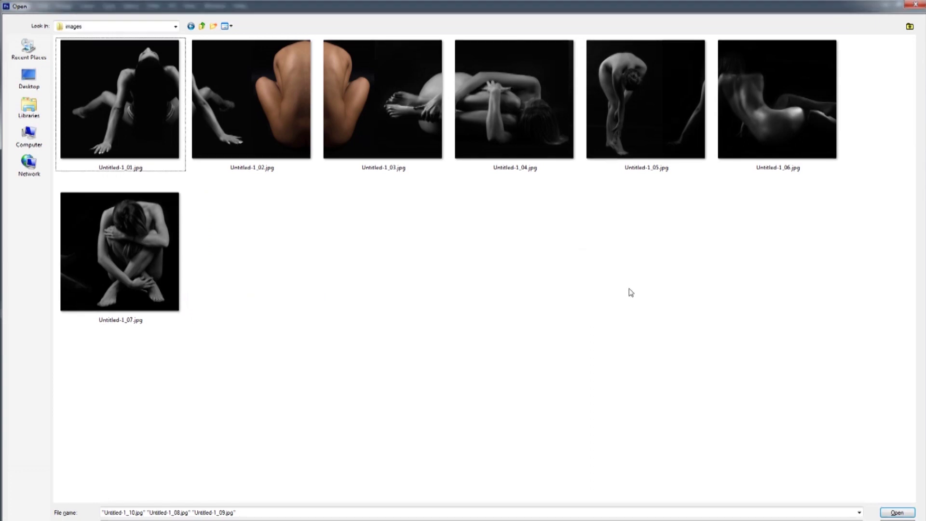